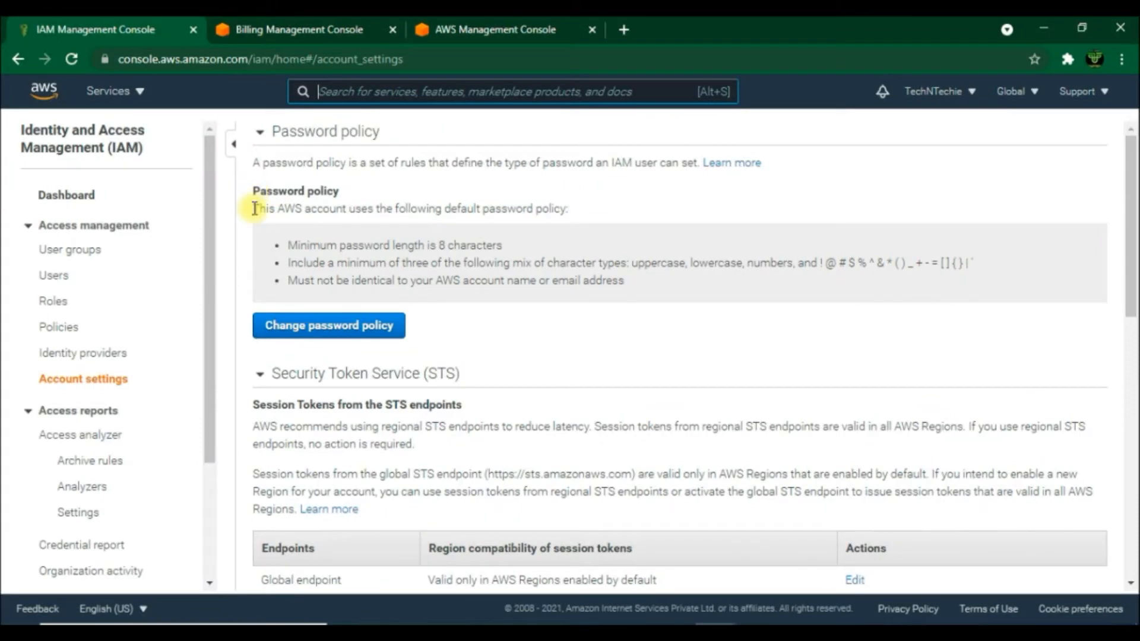
Step: Read the account's default password policy, including its minimum length and required character types
drag(254, 209, 575, 209)
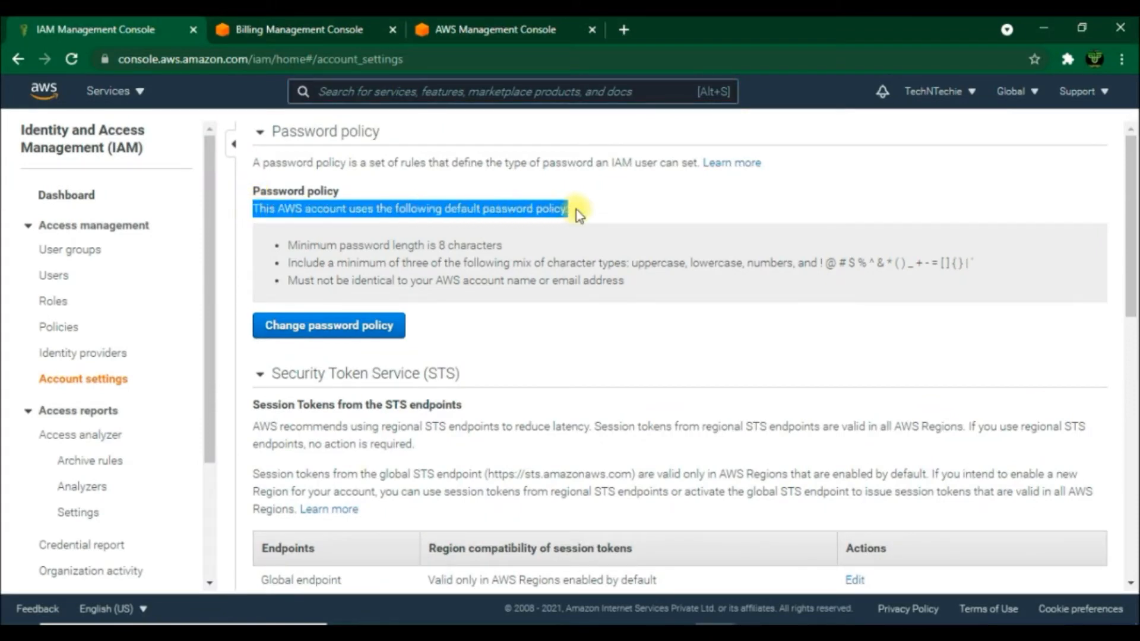
drag(364, 244, 507, 244)
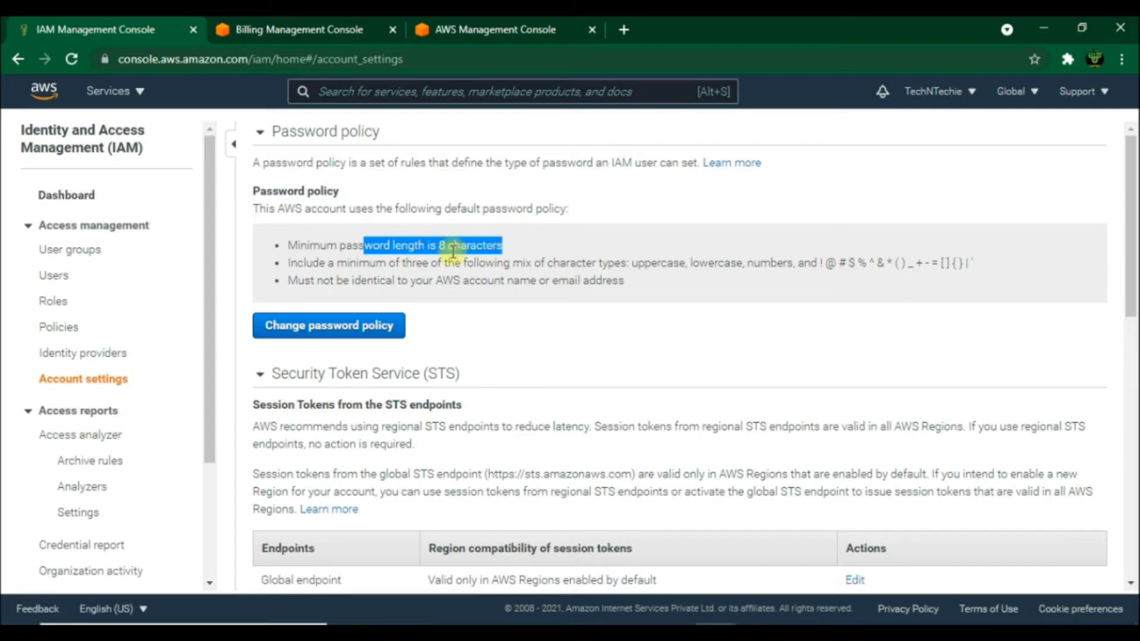
drag(291, 262, 1011, 273)
click(656, 261)
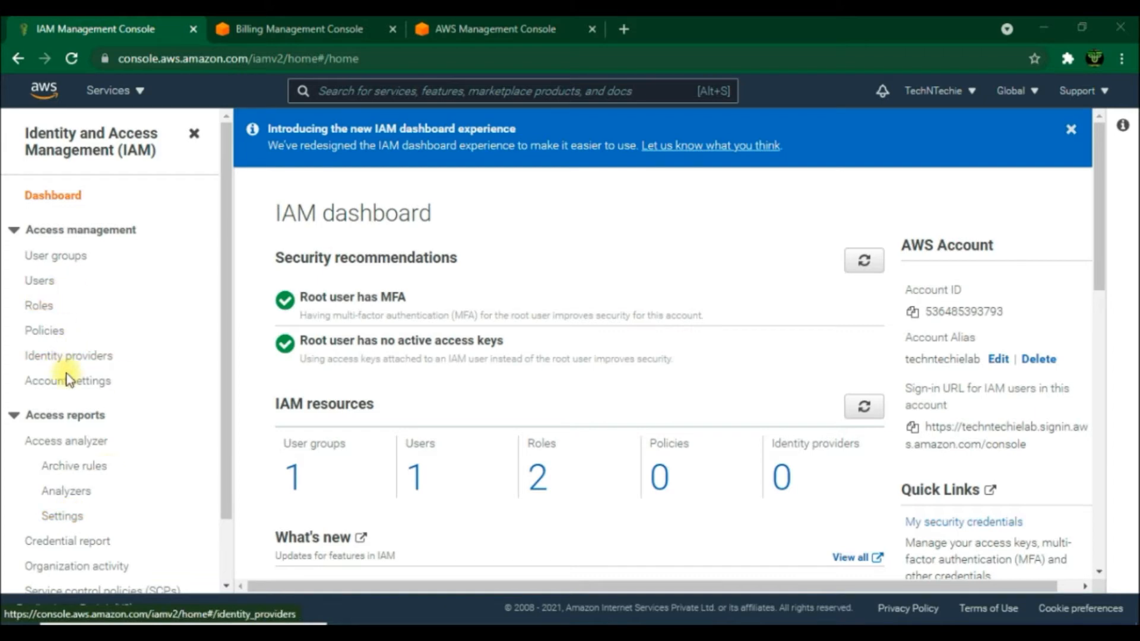
Step: Open the account's password policy for editing and require uppercase letters, lowercase letters, numbers and non-alphanumeric characters
click(82, 387)
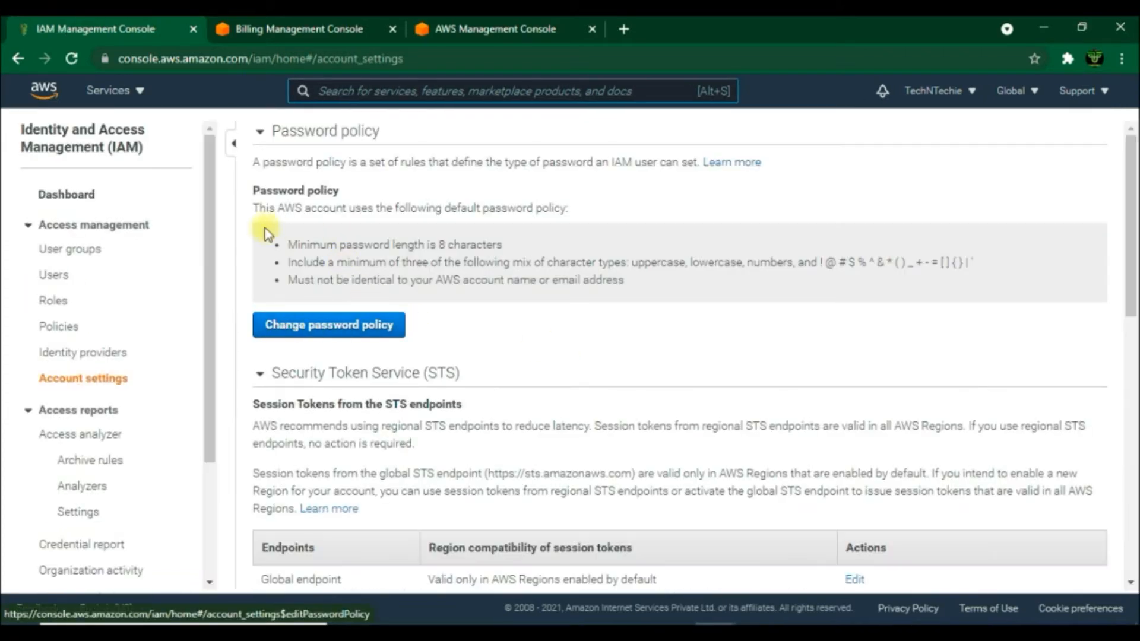
click(334, 327)
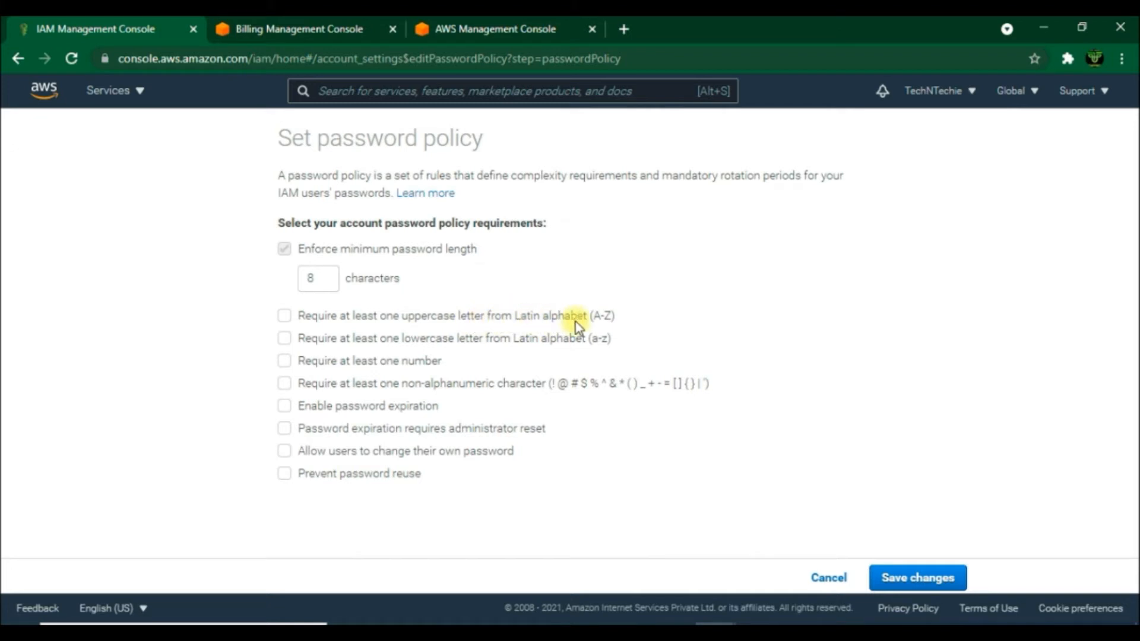
click(283, 316)
click(282, 340)
click(287, 366)
click(284, 387)
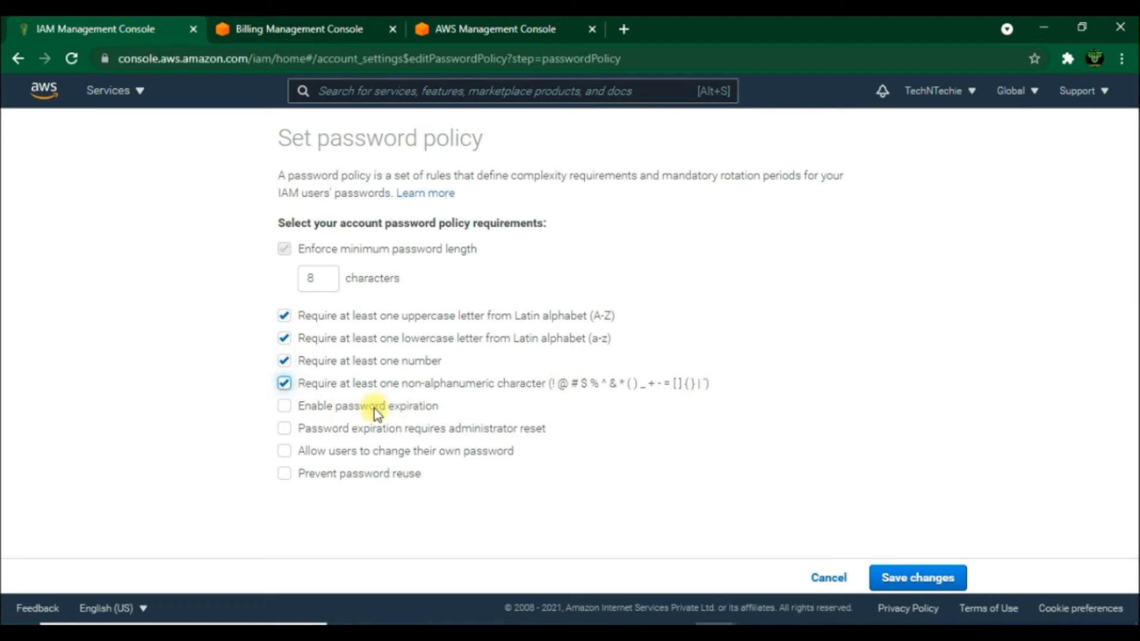
Step: Enable 90-day password expiration, prevent reuse of the last 3 passwords, and save the policy
click(284, 412)
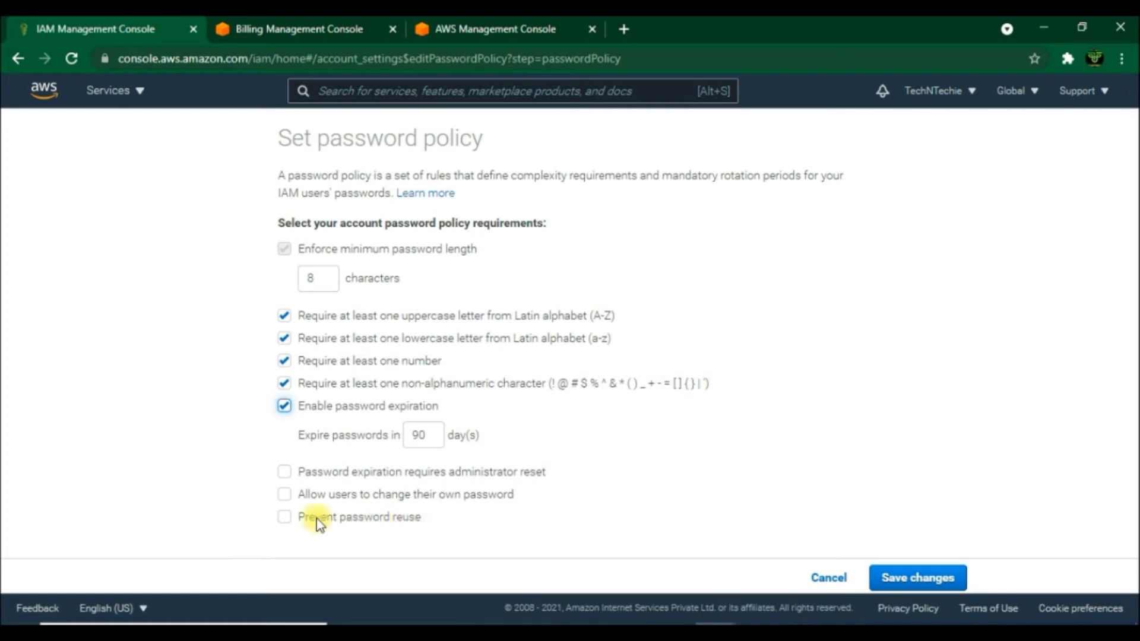
click(285, 516)
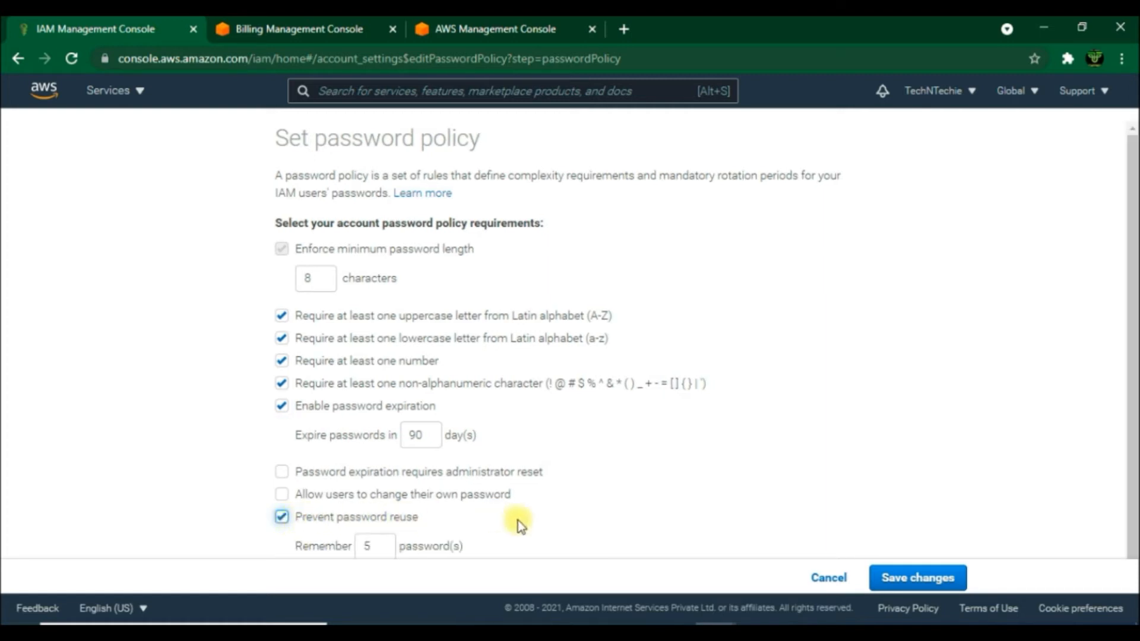
scroll(585, 497, down, 1)
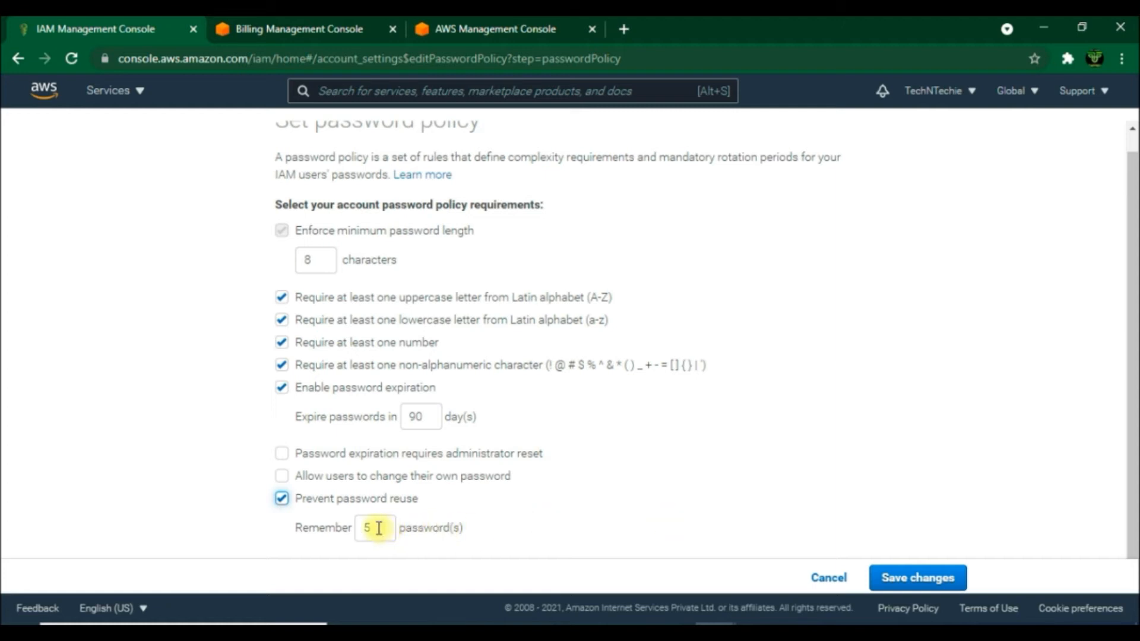
drag(376, 526, 358, 528)
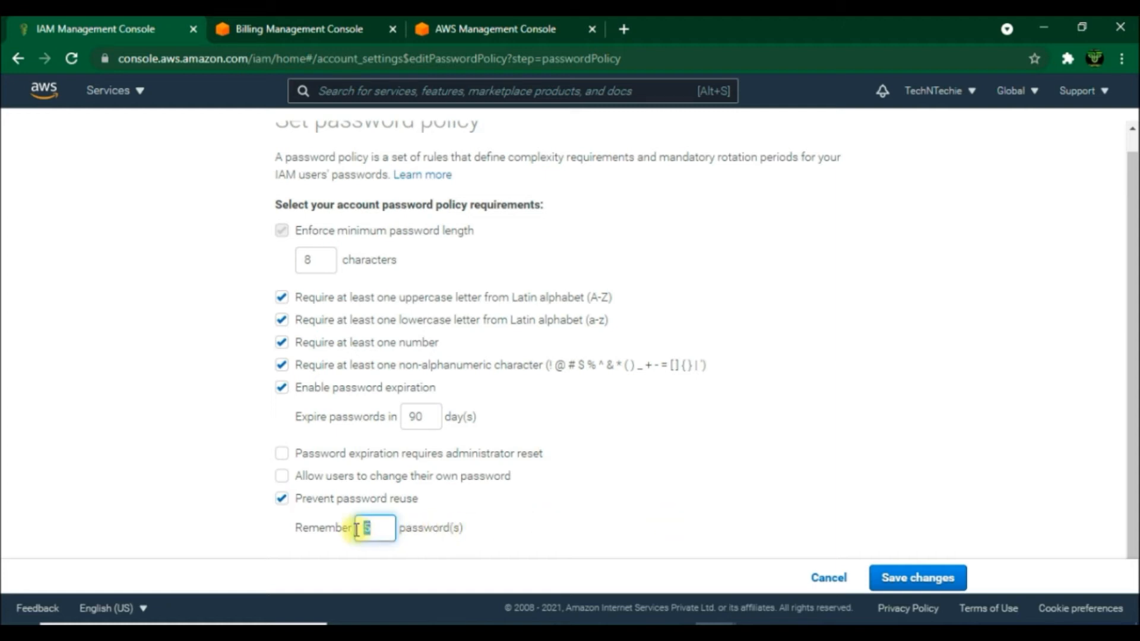
text(3)
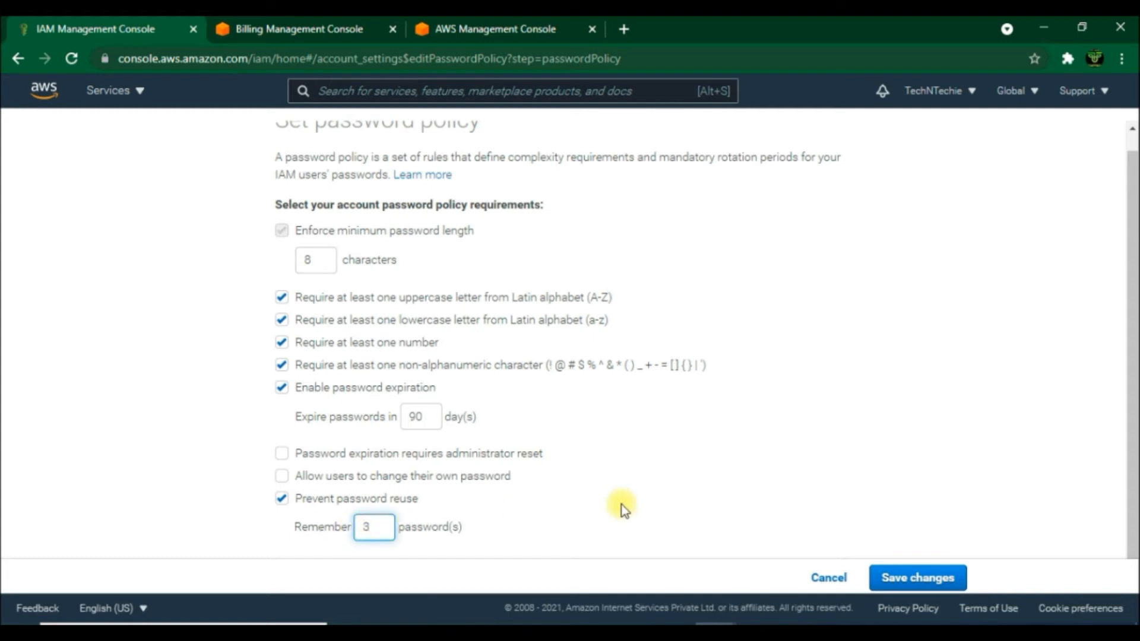
click(930, 579)
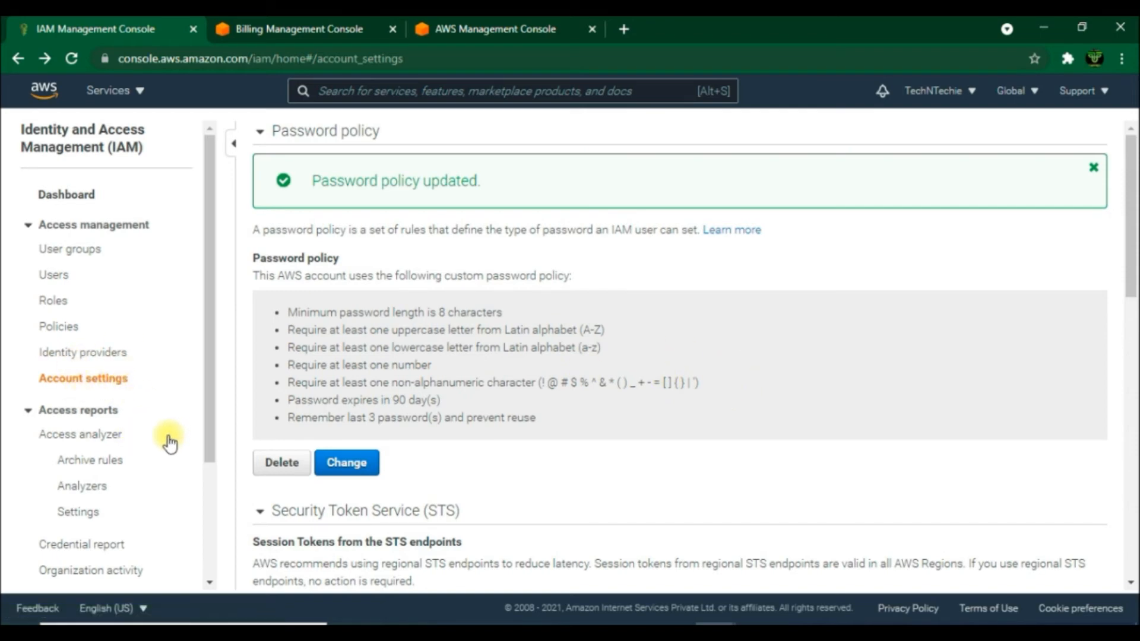
Step: Download the IAM credential report and open the CSV file in a maximized Excel window
scroll(168, 440, down, 2)
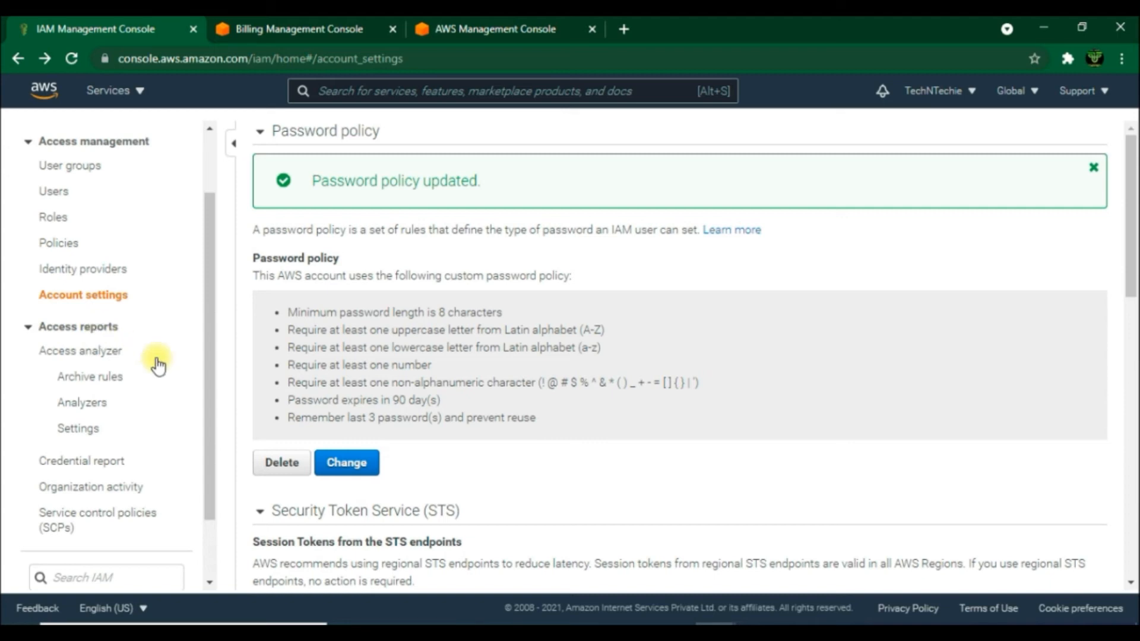
click(92, 469)
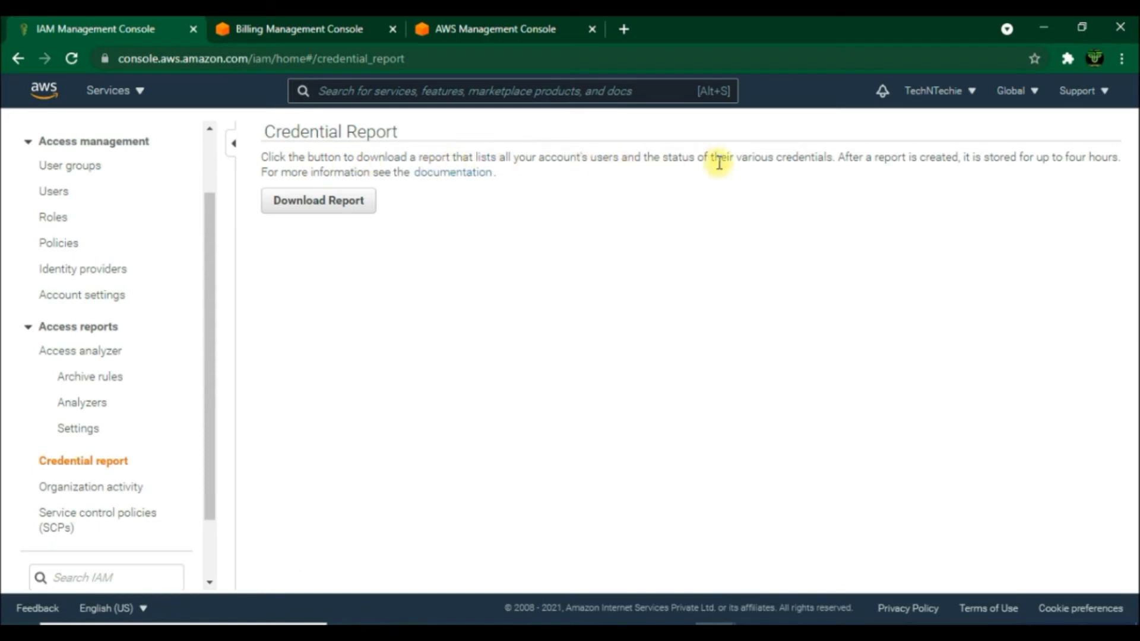
mouse_move(1062, 156)
mouse_down()
mouse_move(1127, 162)
mouse_move(1071, 174)
mouse_up()
click(346, 204)
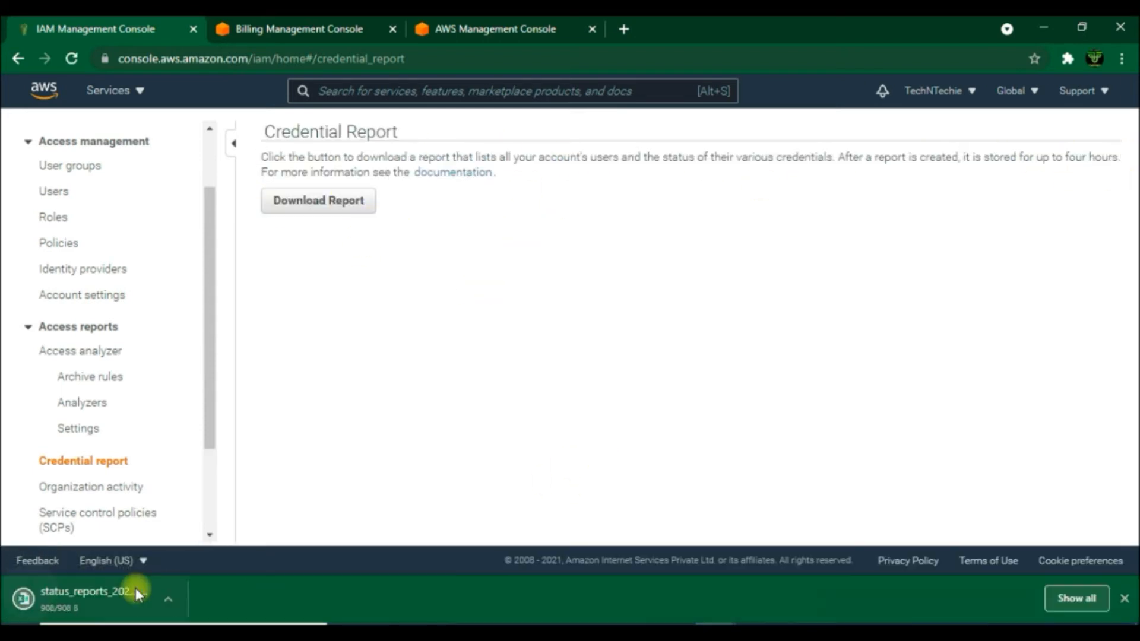
click(110, 600)
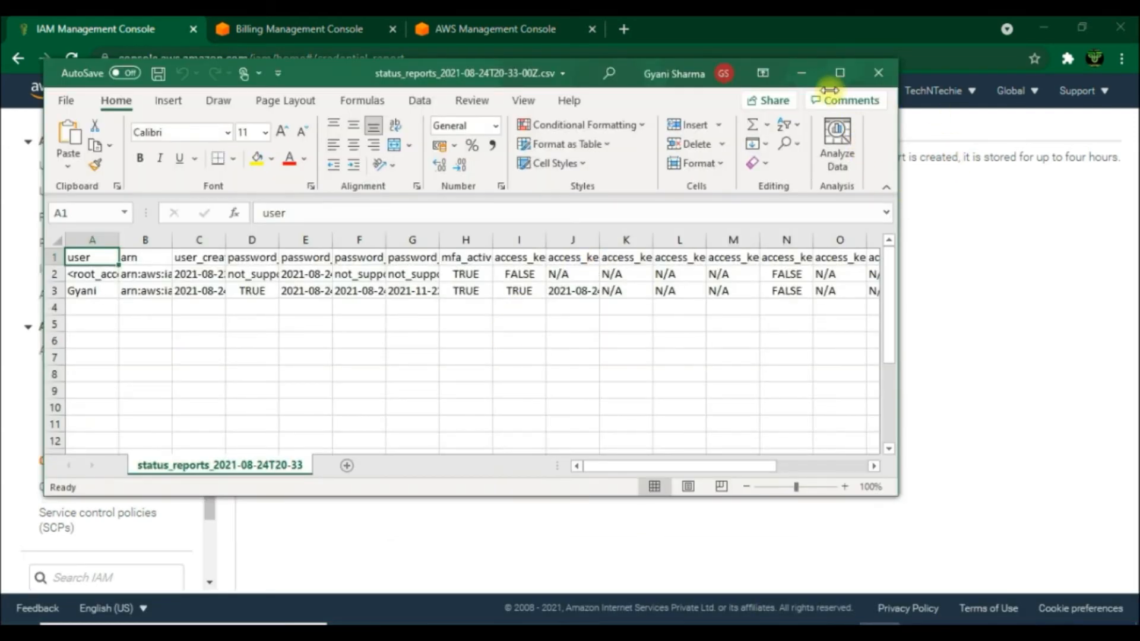
click(838, 73)
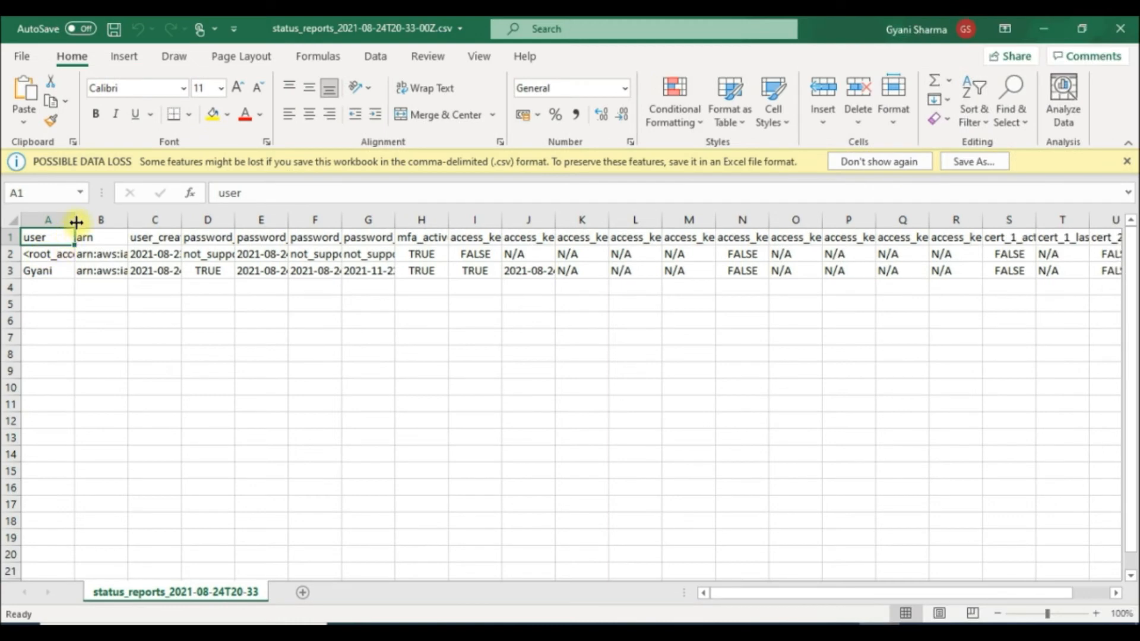
Step: Auto-fit all columns of the credential report to the width of their contents
double_click(75, 220)
click(54, 255)
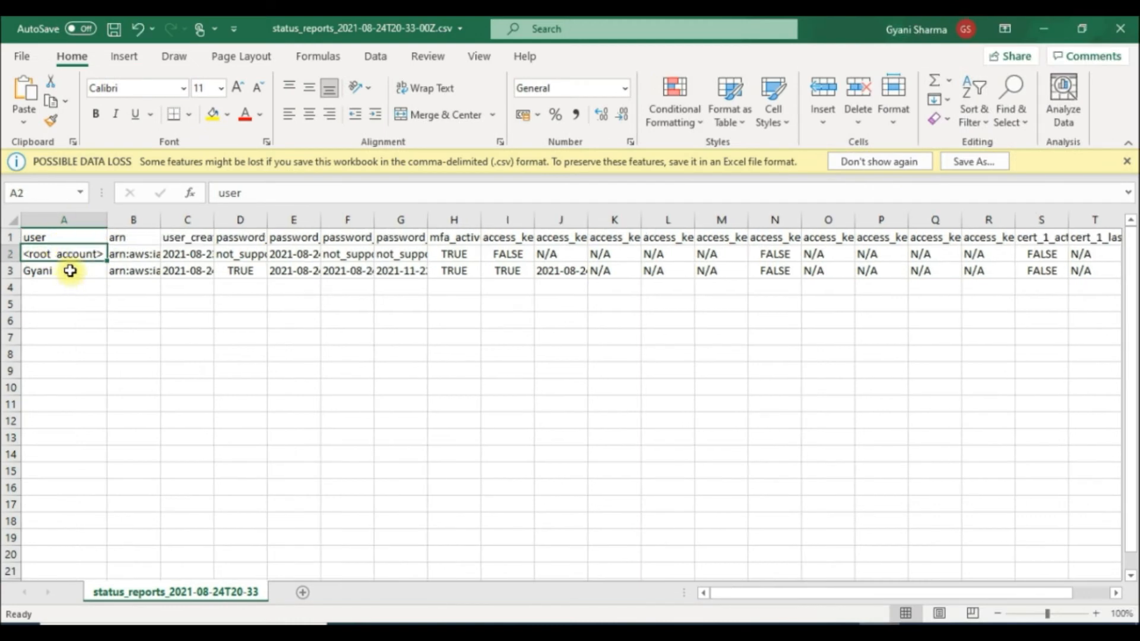
click(70, 271)
double_click(160, 220)
click(261, 253)
click(249, 273)
double_click(366, 222)
click(381, 237)
click(11, 220)
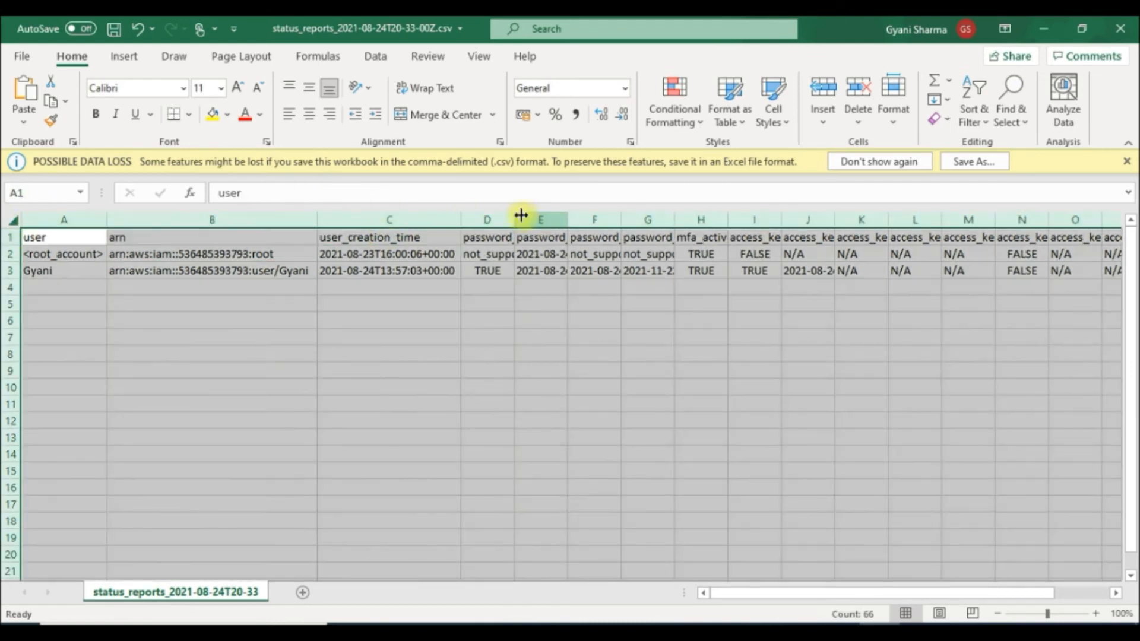
double_click(522, 220)
Step: Examine the creation time, password status, password rotation, MFA and access key columns for both accounts in the report
click(396, 256)
click(401, 271)
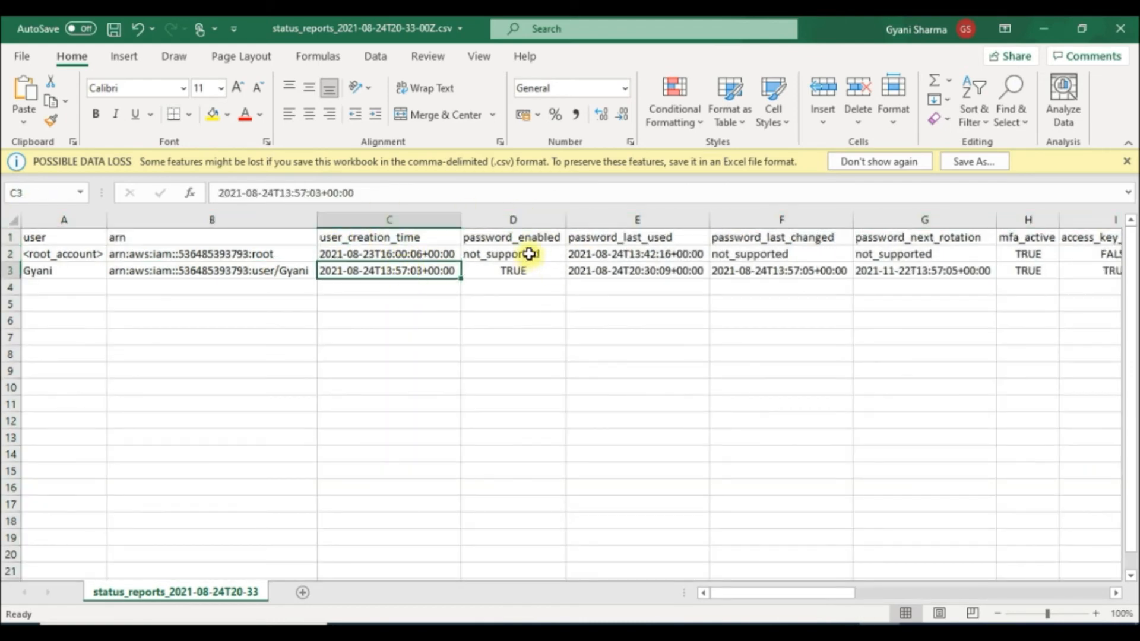
click(528, 270)
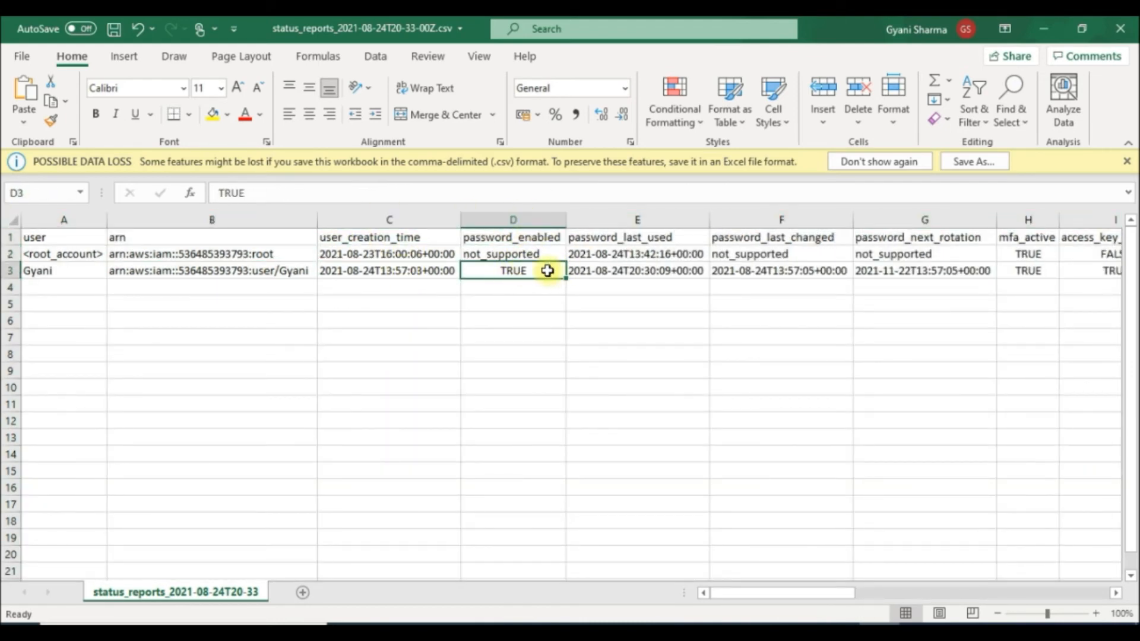
click(847, 271)
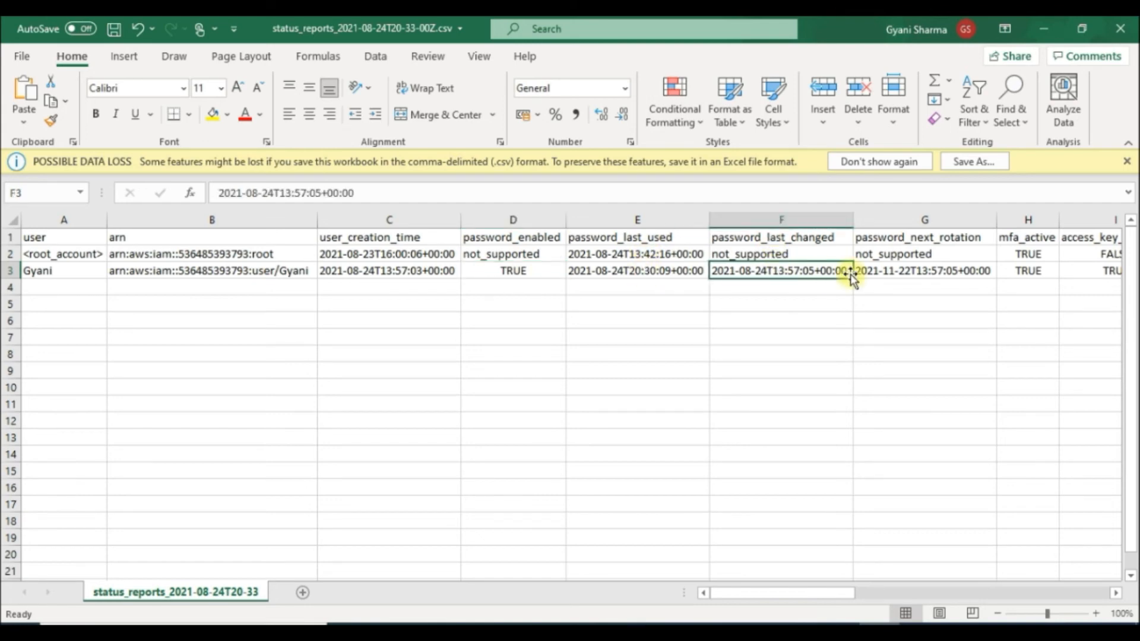
click(923, 269)
click(1023, 255)
mouse_move(741, 594)
mouse_down()
mouse_move(900, 582)
mouse_move(741, 595)
mouse_up()
click(942, 597)
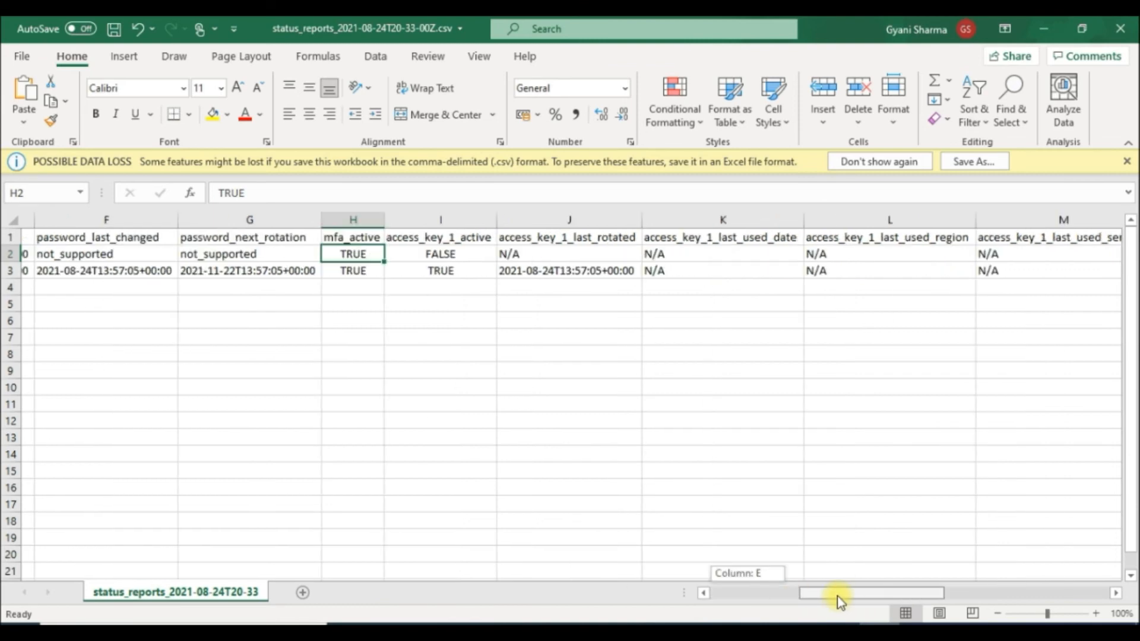
click(339, 271)
click(459, 274)
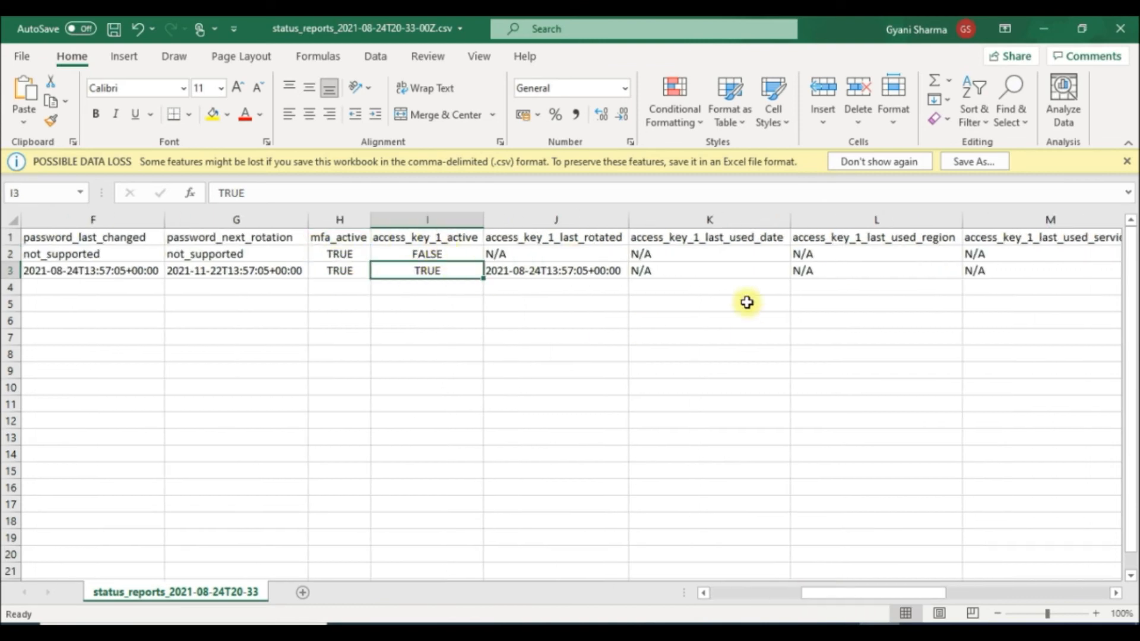
drag(804, 593, 550, 590)
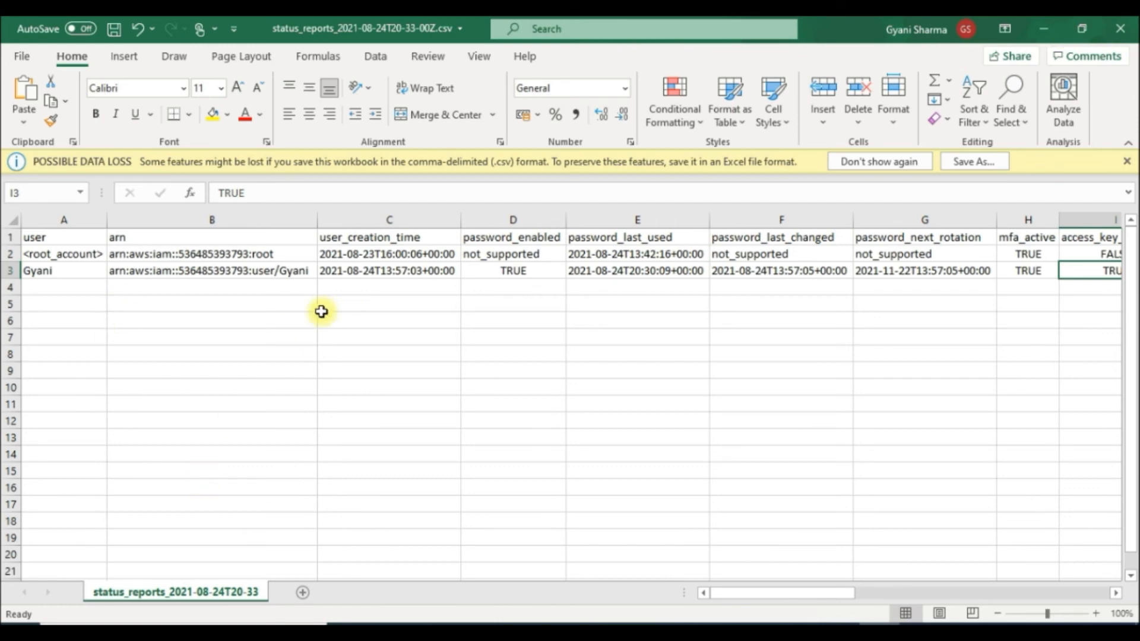
Step: Switch back to the AWS console in the browser, return to the IAM dashboard and dismiss the announcement banner
click(1042, 29)
scroll(183, 243, up, 3)
click(63, 196)
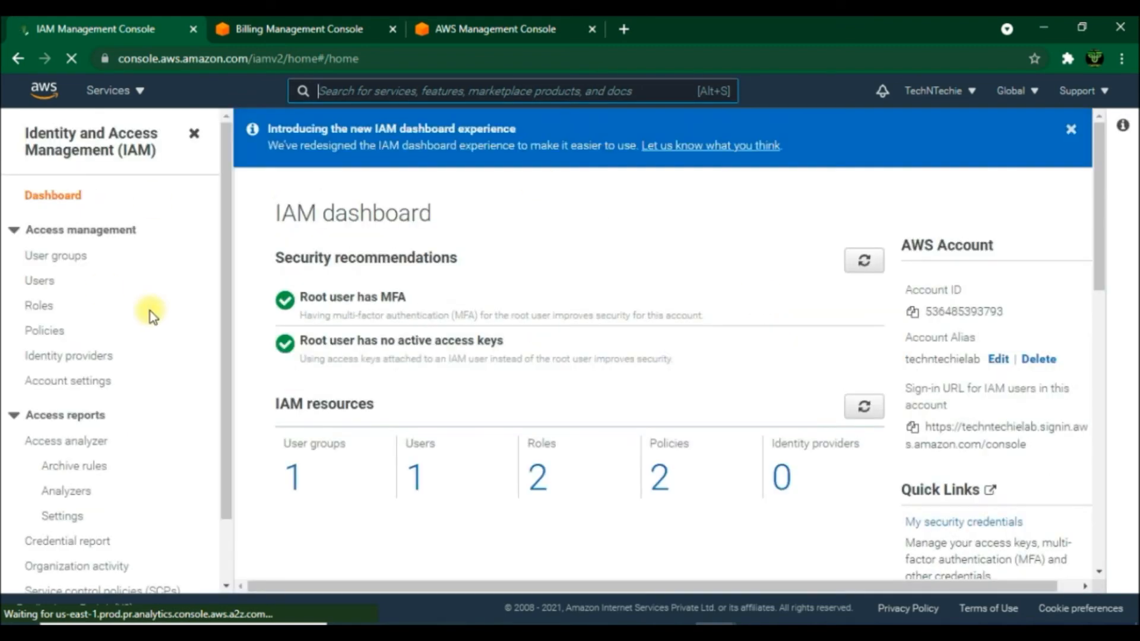
click(1072, 132)
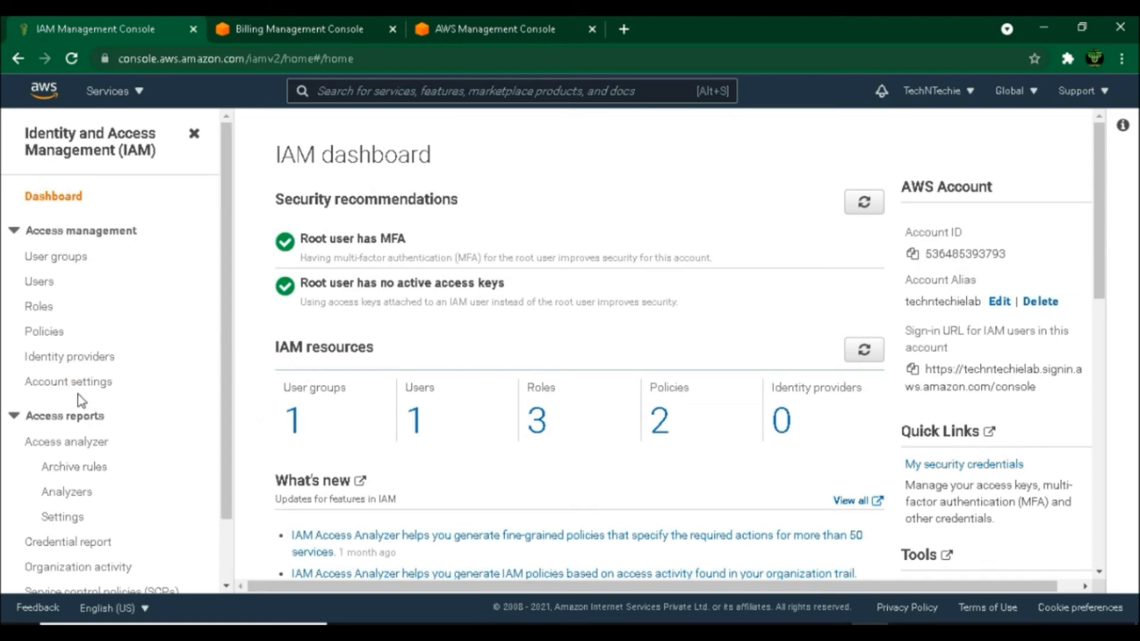
Step: Open the custom password policy for modification from the account settings and toggle the uppercase letter requirement off and on
click(59, 386)
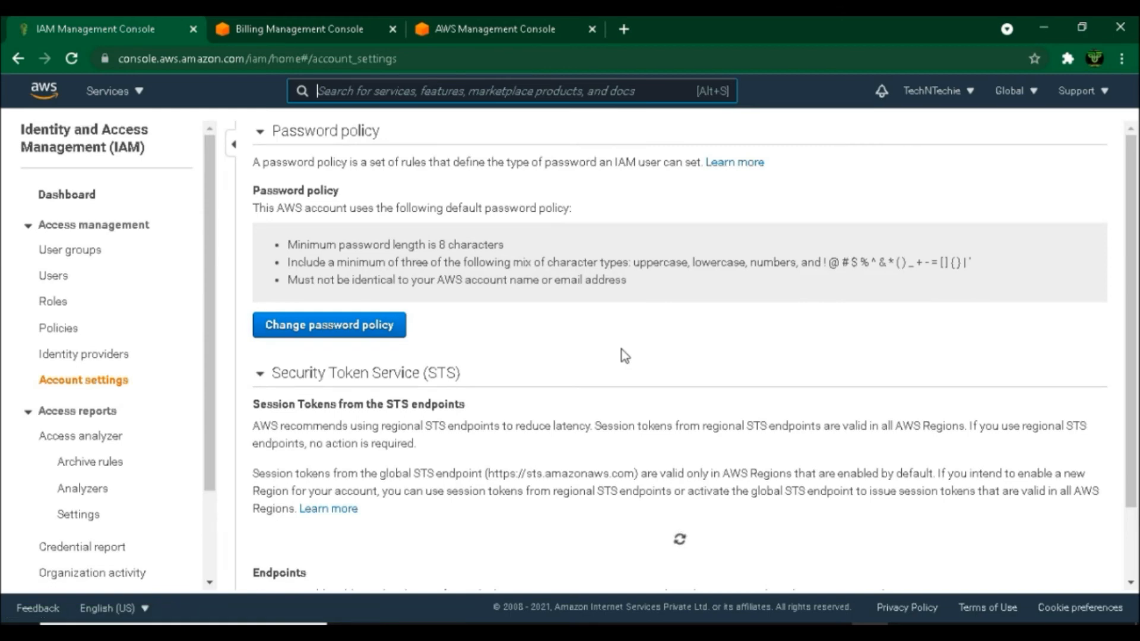
click(360, 396)
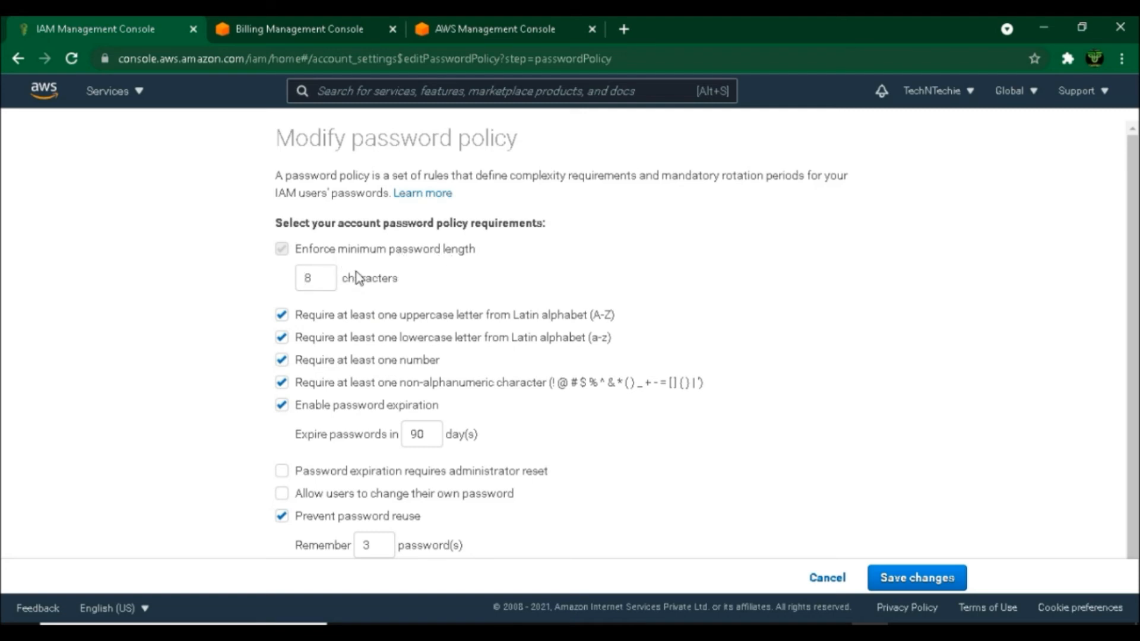
drag(319, 279, 301, 277)
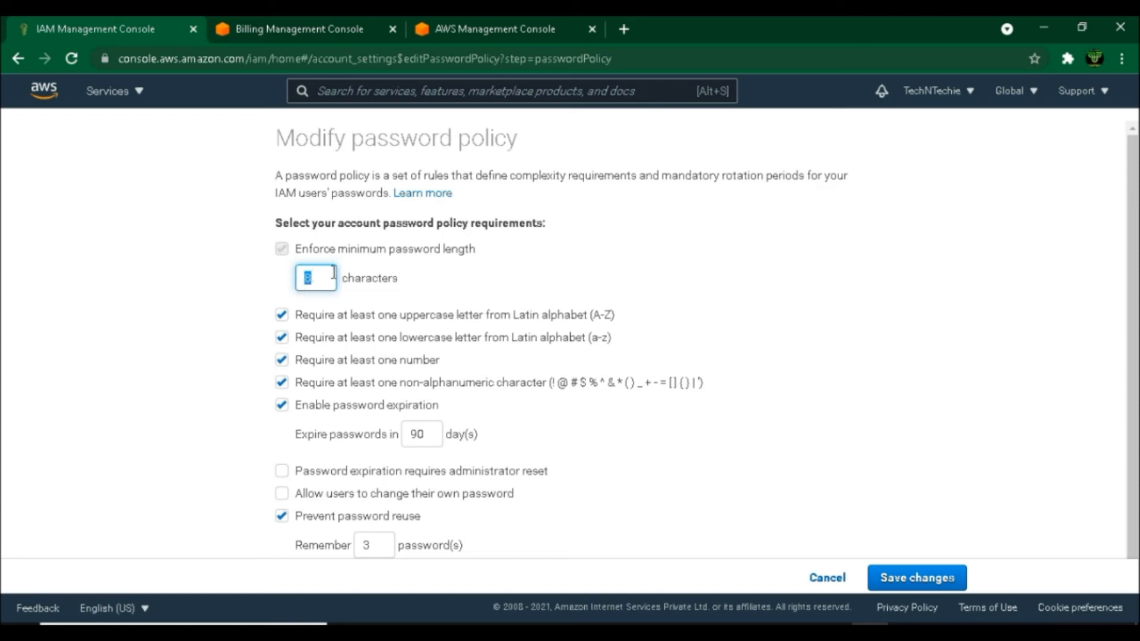
click(468, 291)
click(283, 315)
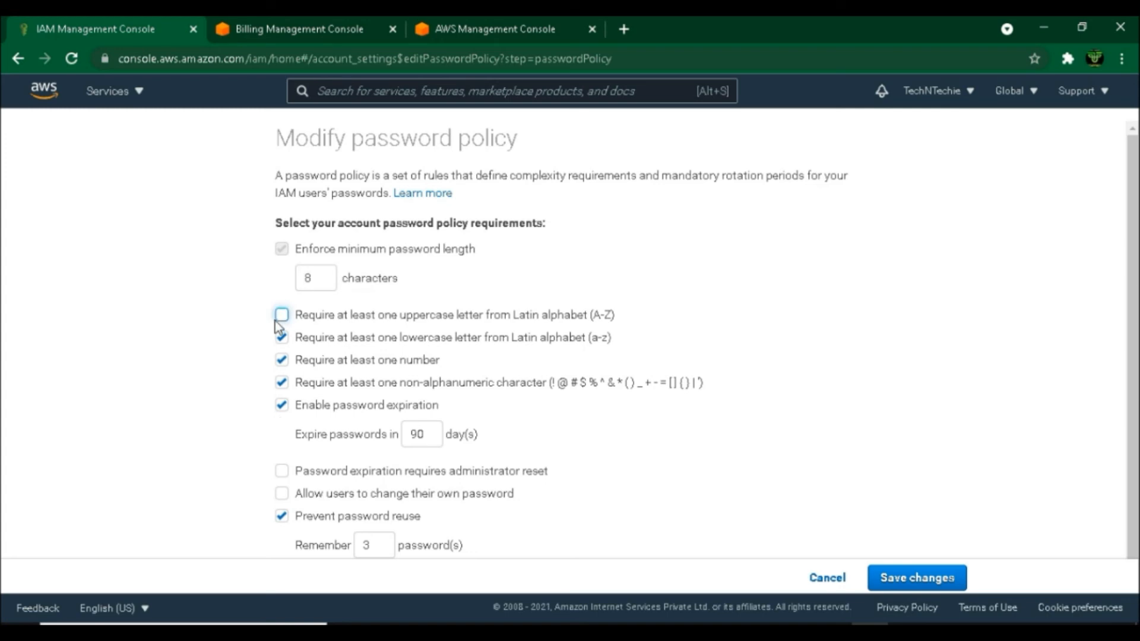
click(282, 315)
Step: Try a password expiration period of 100 days and set it back to 90 days
scroll(433, 380, down, 1)
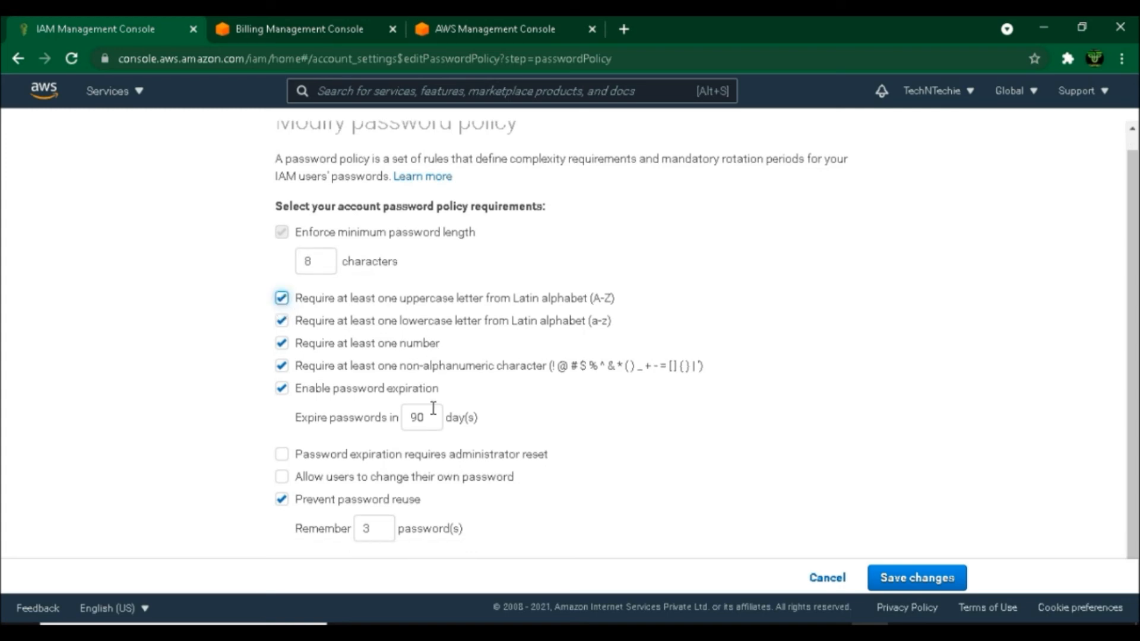
drag(425, 419, 409, 419)
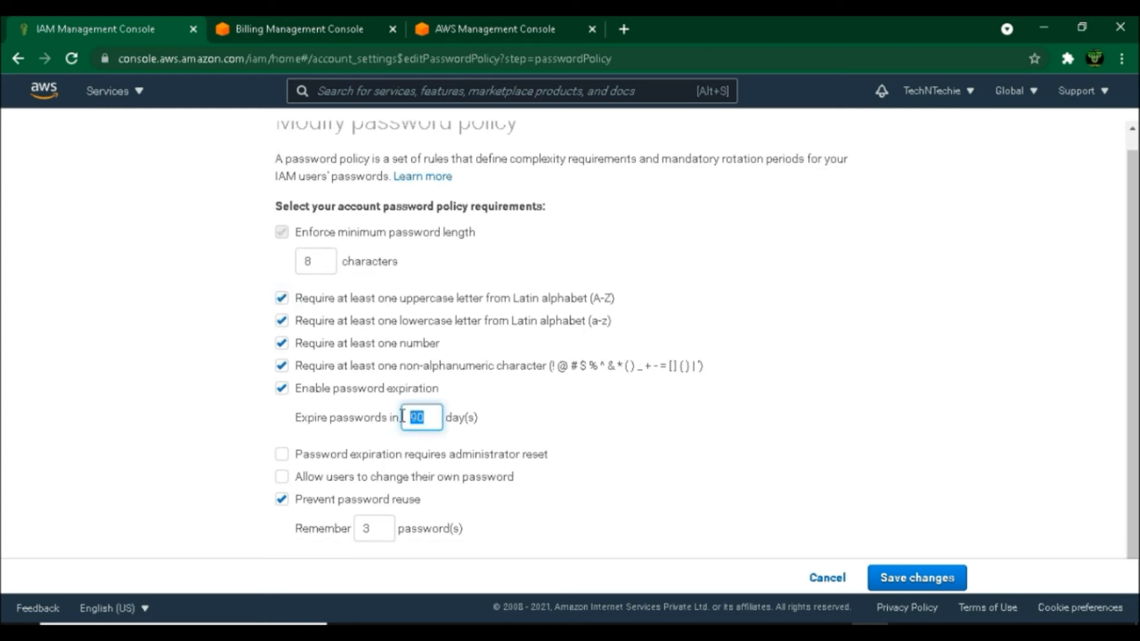
text(100)
key(BackSpace)
text(8)
key(BackSpace)
text(9)
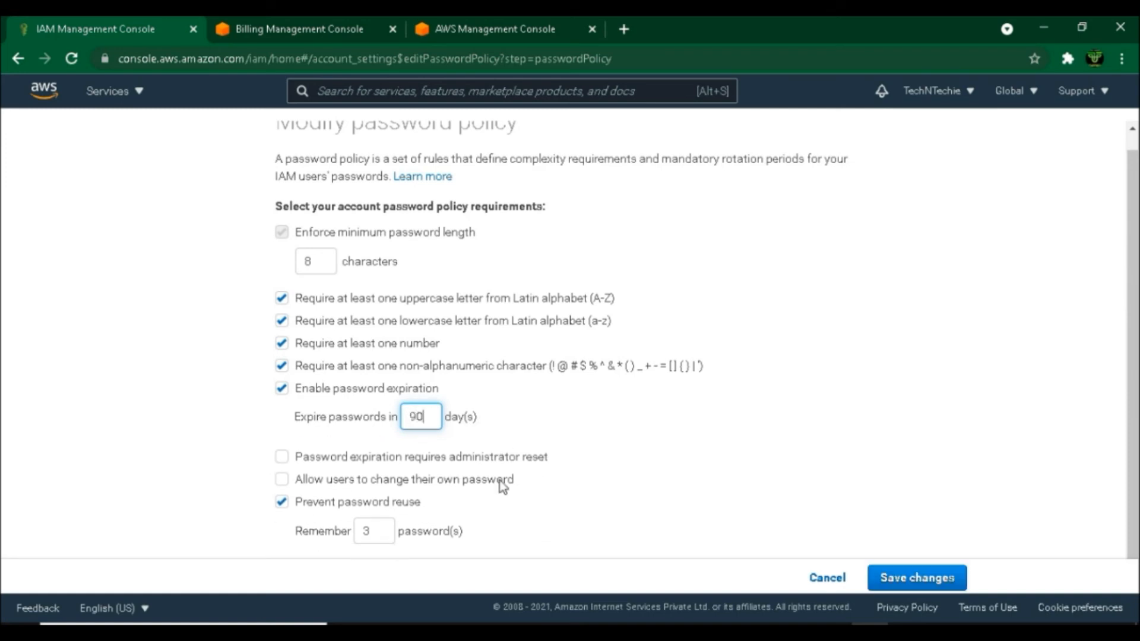
Step: Toggle the requirement for an administrator reset after password expiration on and off
click(283, 458)
click(283, 459)
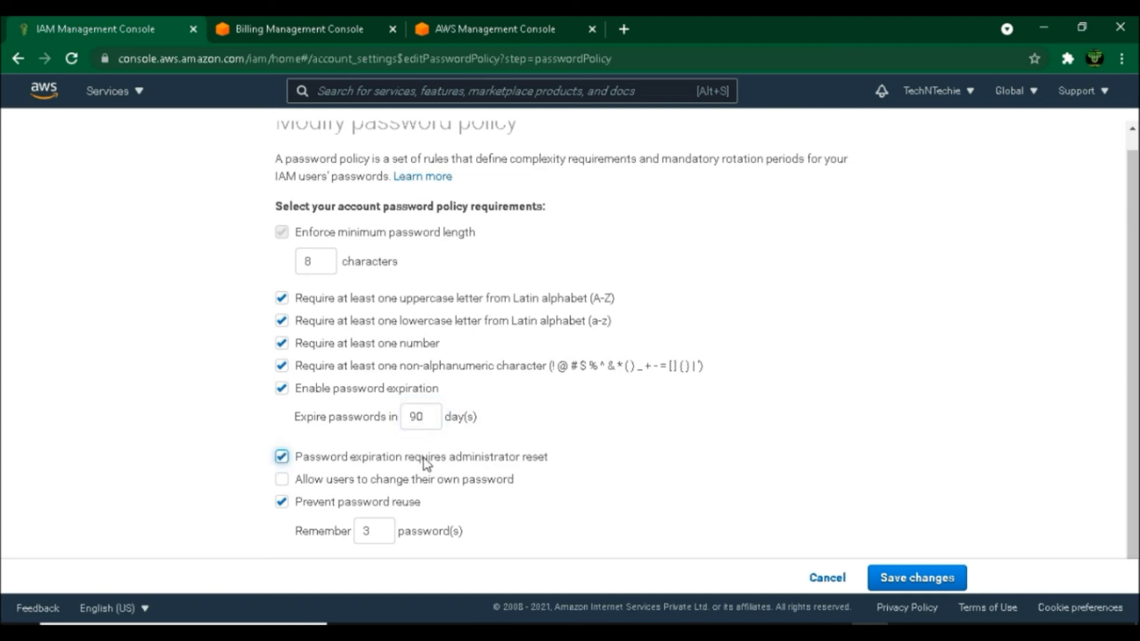
click(279, 458)
Step: Try remembering 5 passwords for reuse prevention, set it back to 3, and cancel the policy modification
double_click(362, 530)
text(5)
key(BackSpace)
text(3)
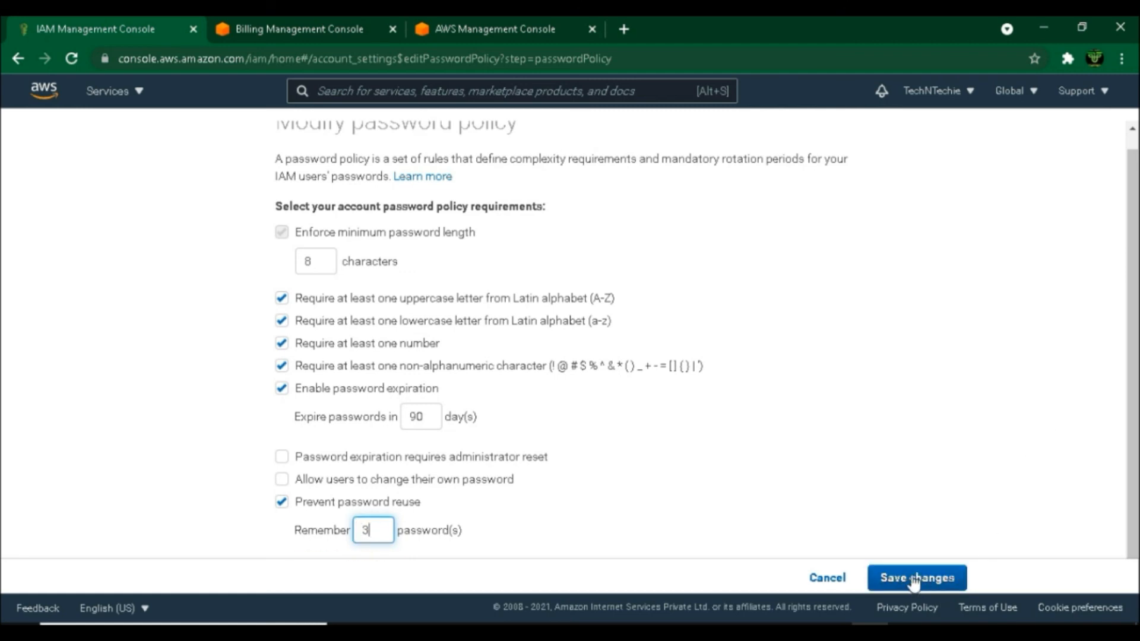
click(822, 583)
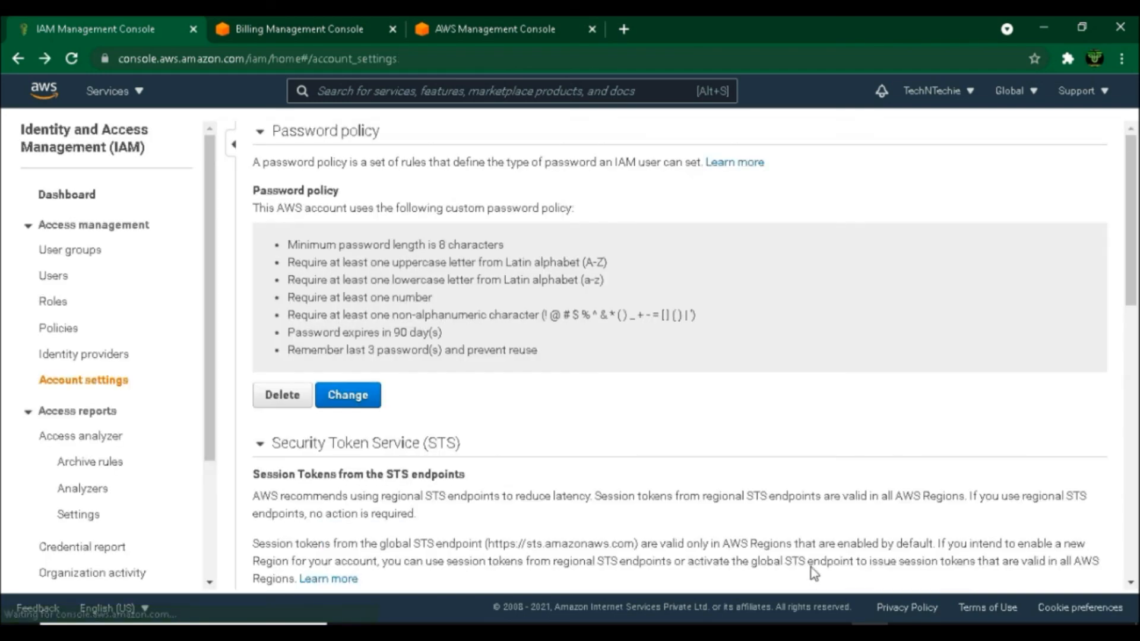
Step: Start deleting the custom password policy, read the deletion notice, and cancel the deletion
click(276, 397)
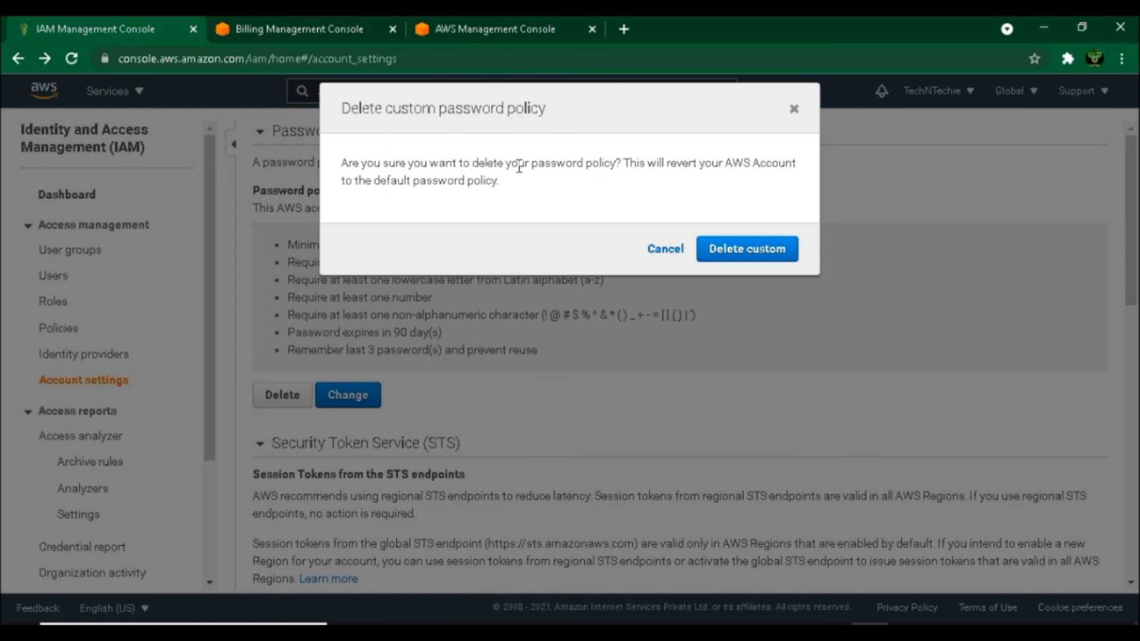
drag(623, 163, 796, 186)
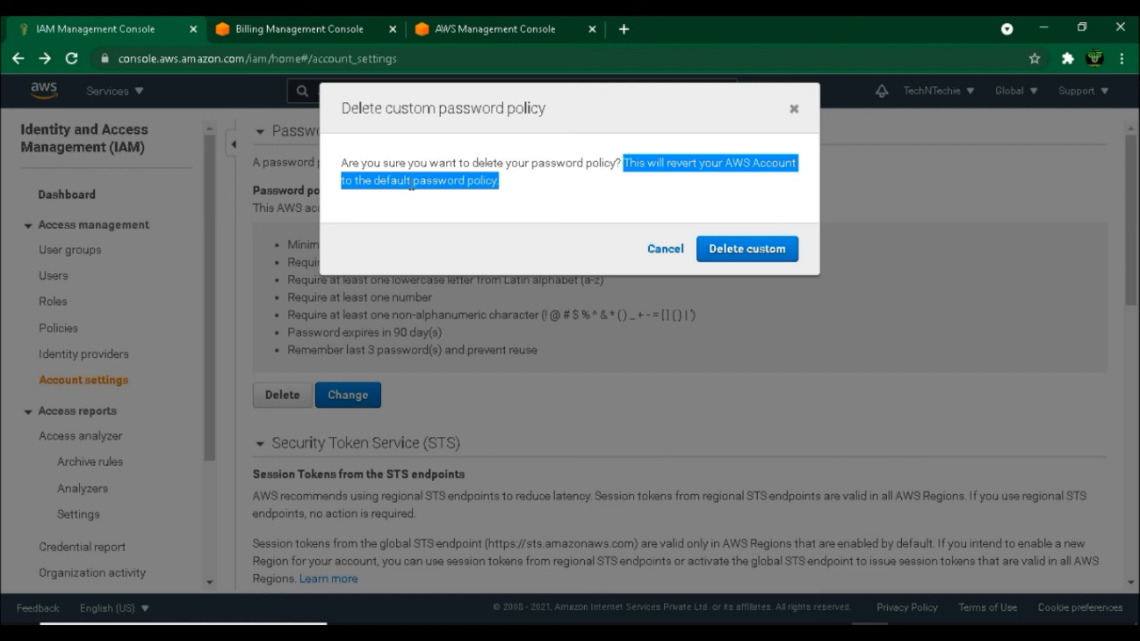
click(659, 252)
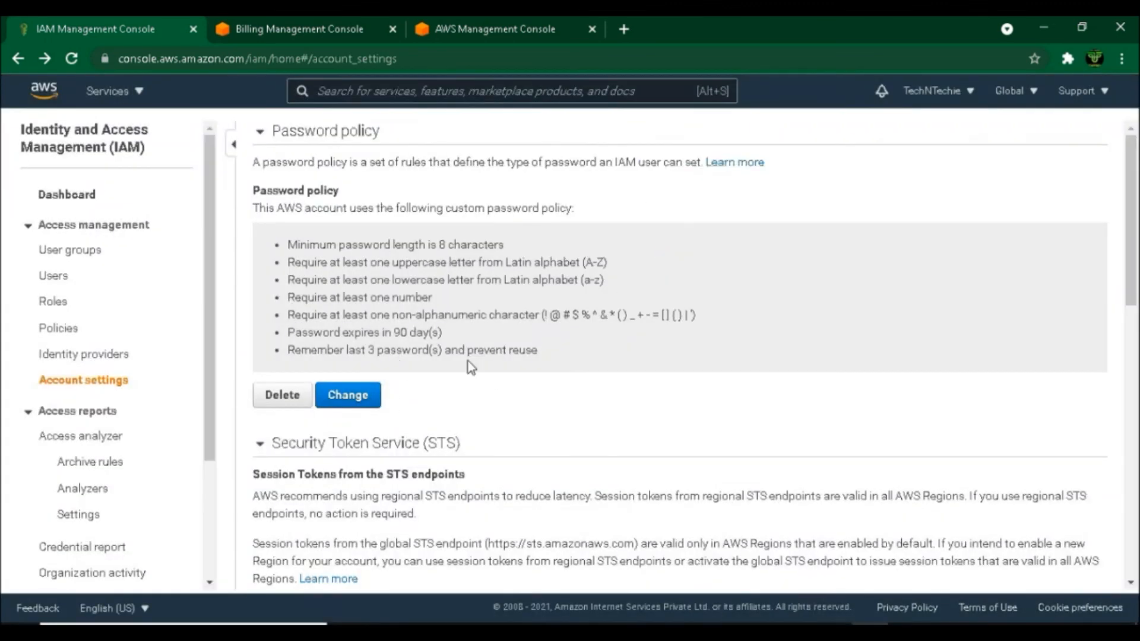